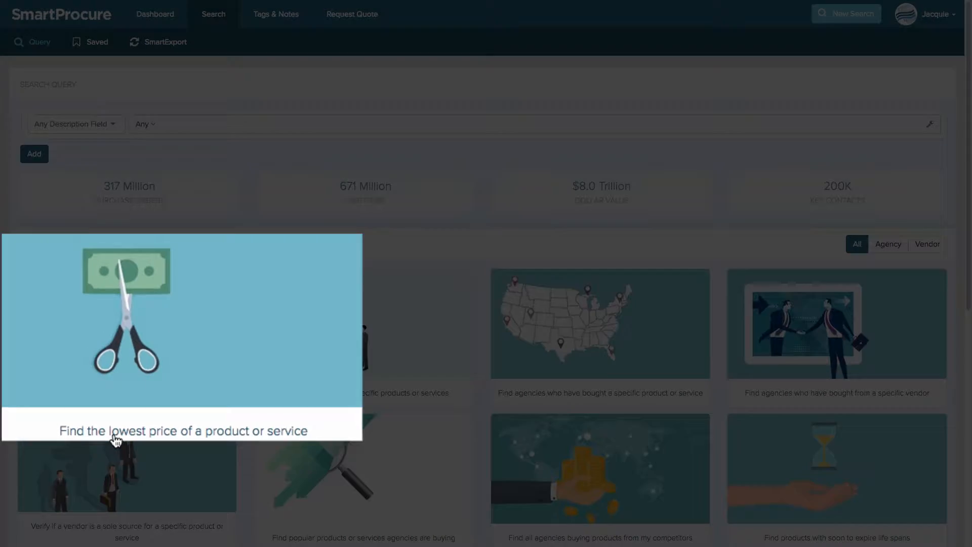
Start the search for the lowest price of a product or service and enter m451dn as the part number.
click(85, 394)
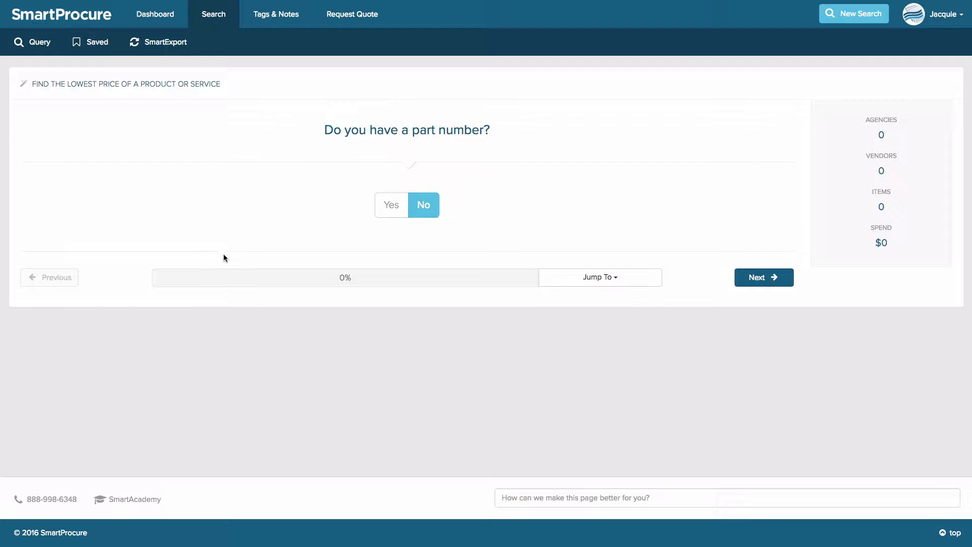
click(390, 210)
text(m)
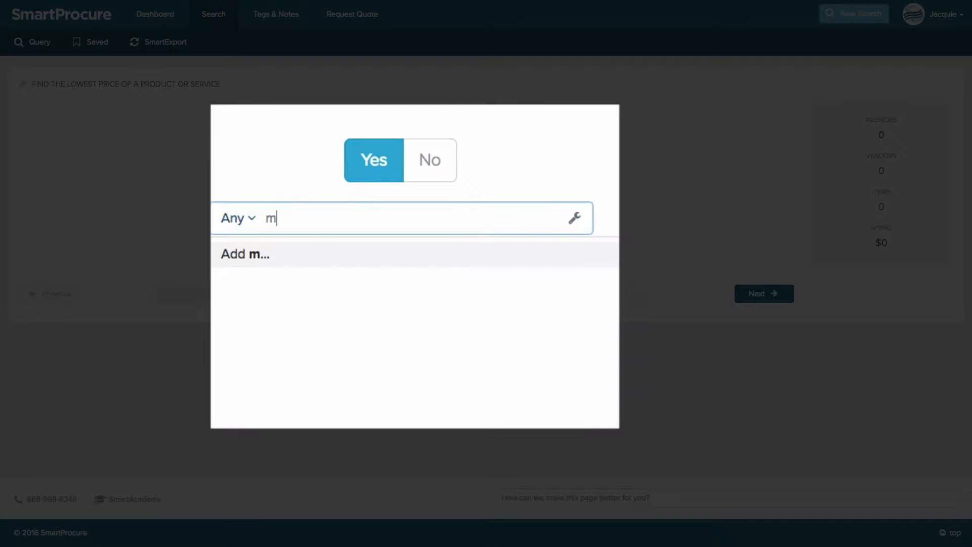
text(4)
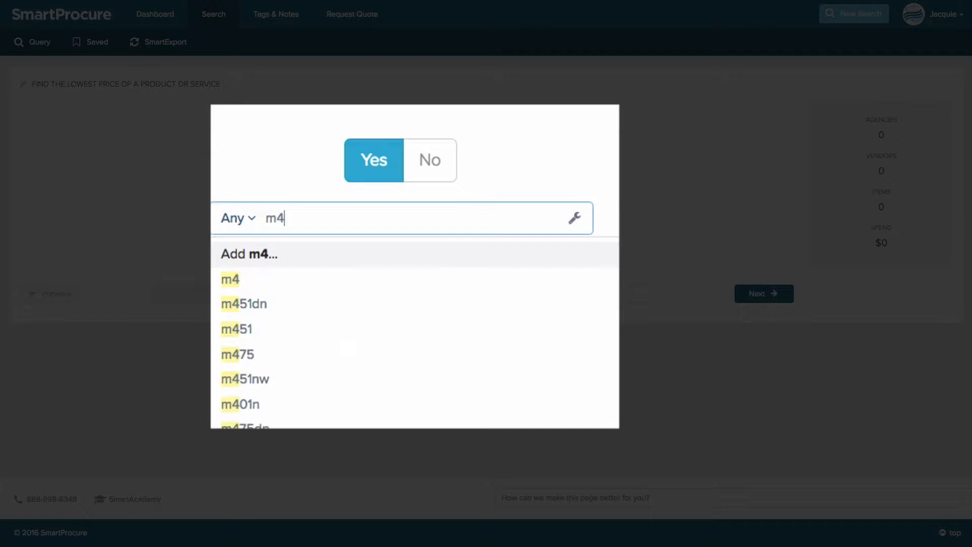
text(51d)
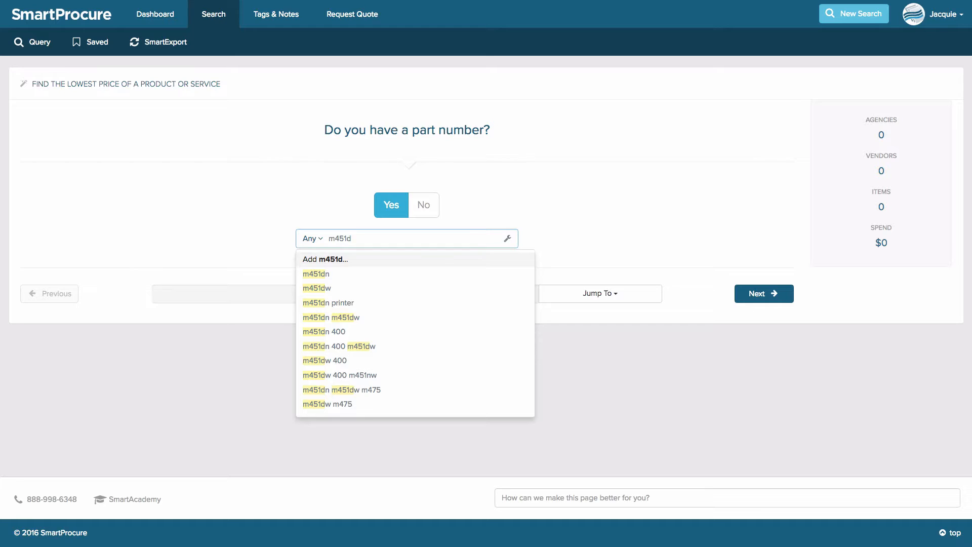
text(n)
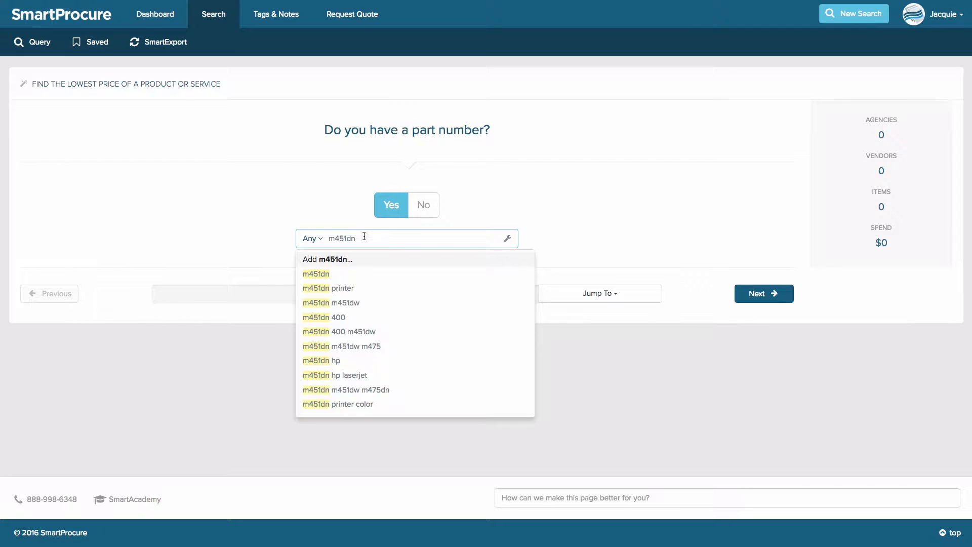
key(Return)
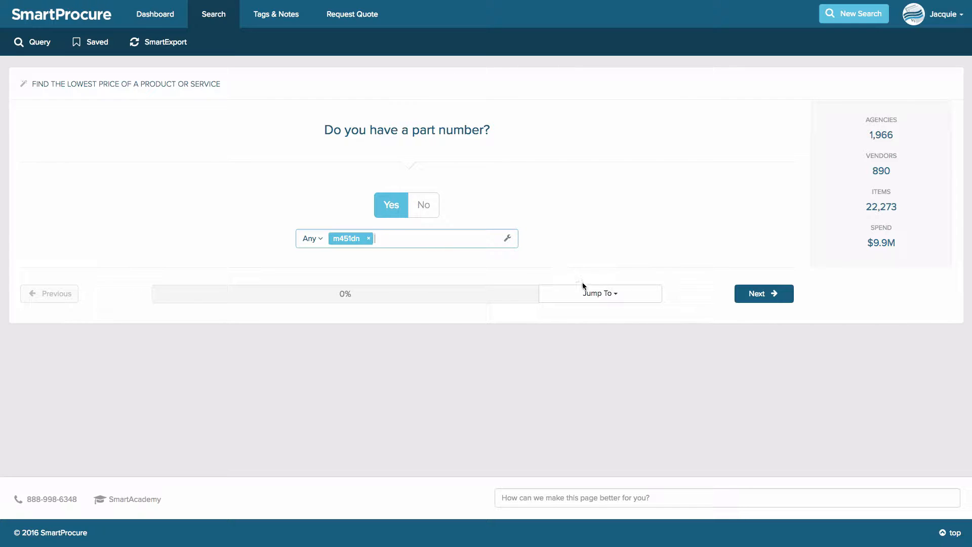
click(589, 298)
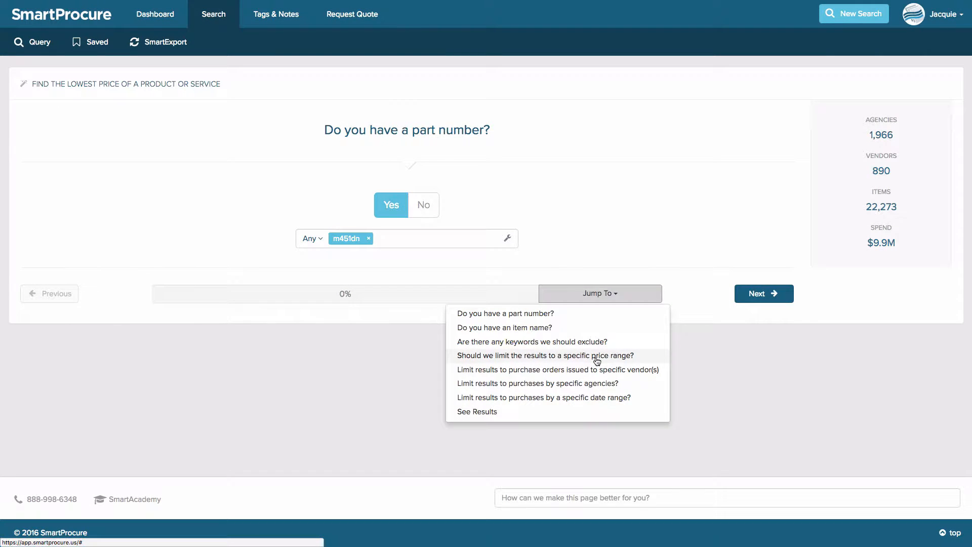
click(753, 294)
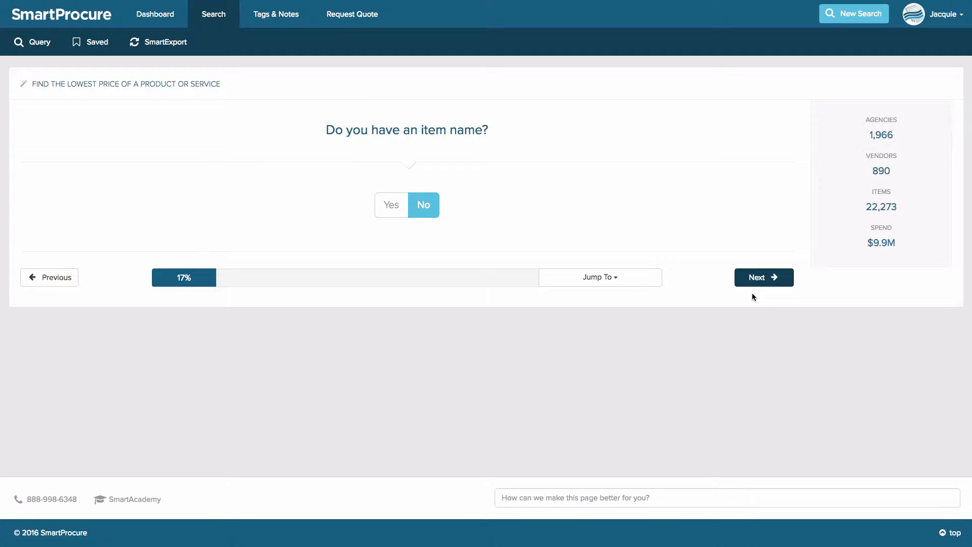
Answer that there is an item name, add laser jet pro, and continue to the keyword exclusion question.
click(395, 216)
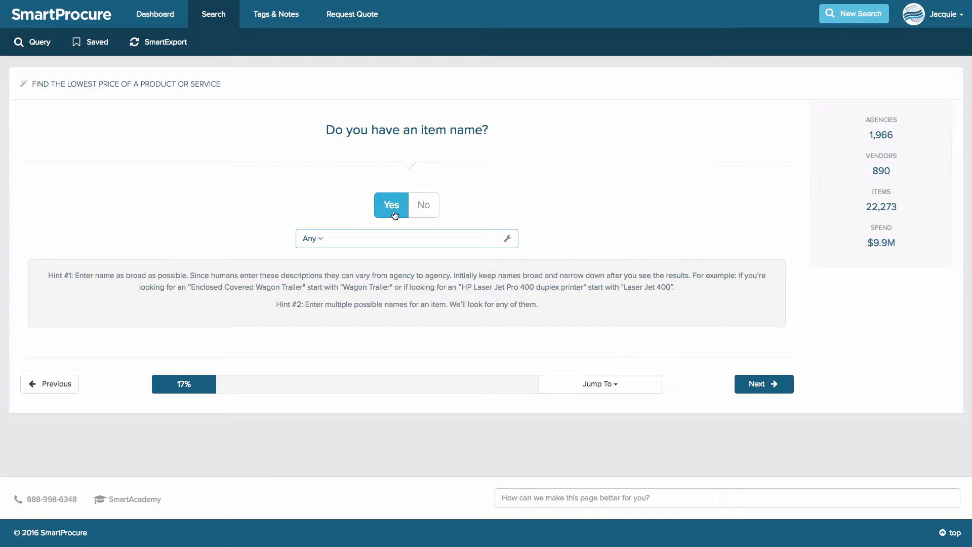
text(laser)
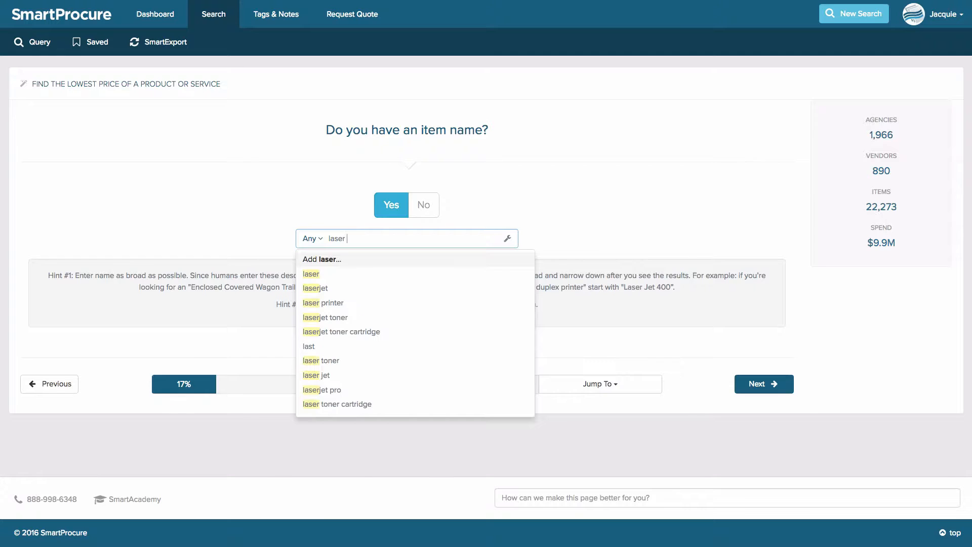
text( jet)
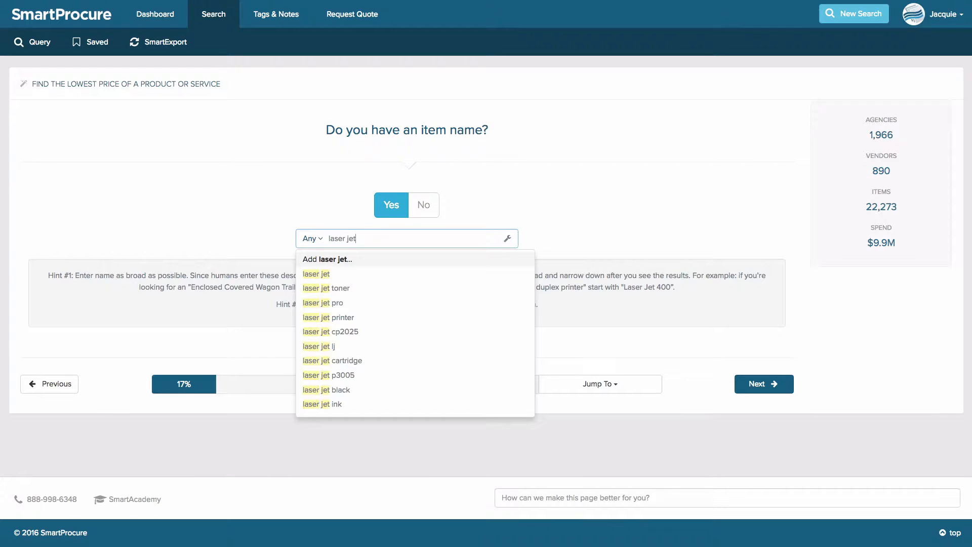
text( pro)
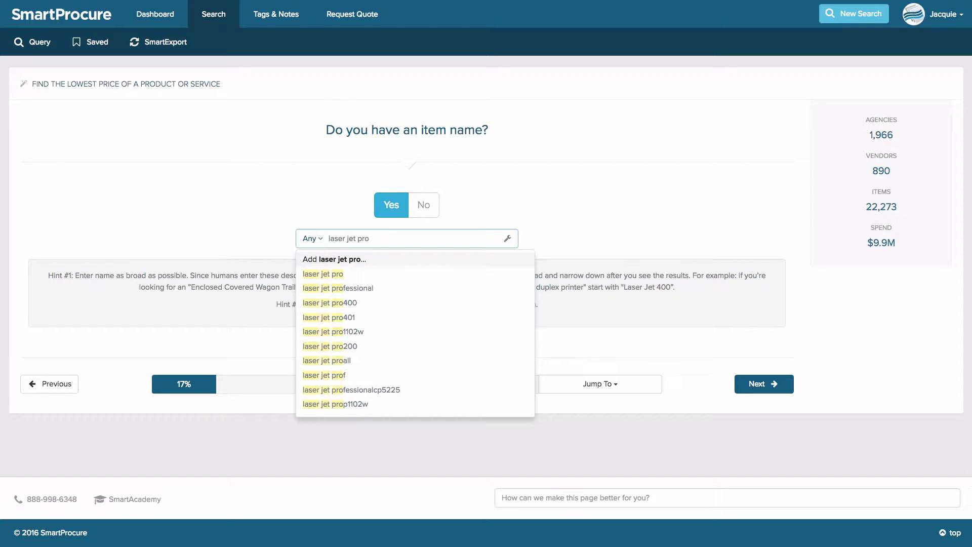
click(340, 274)
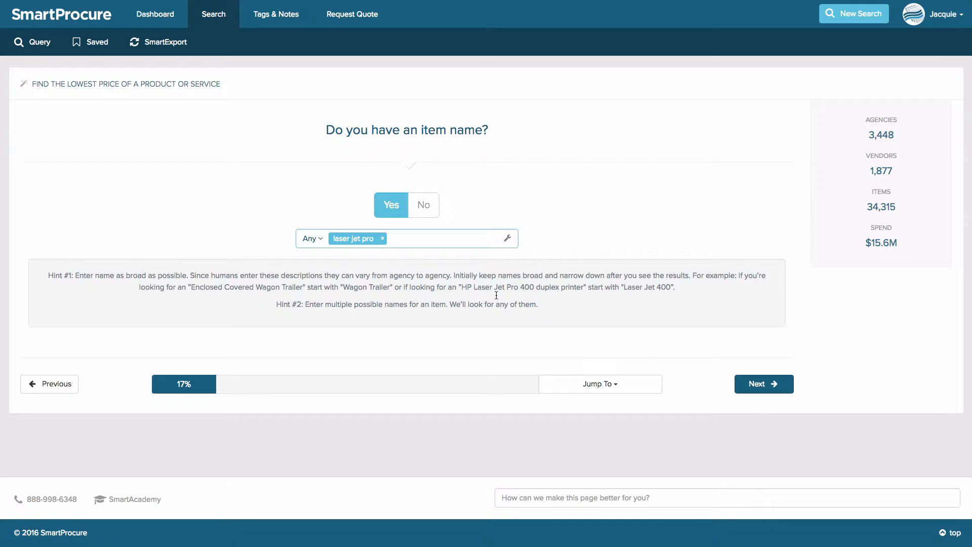
click(755, 383)
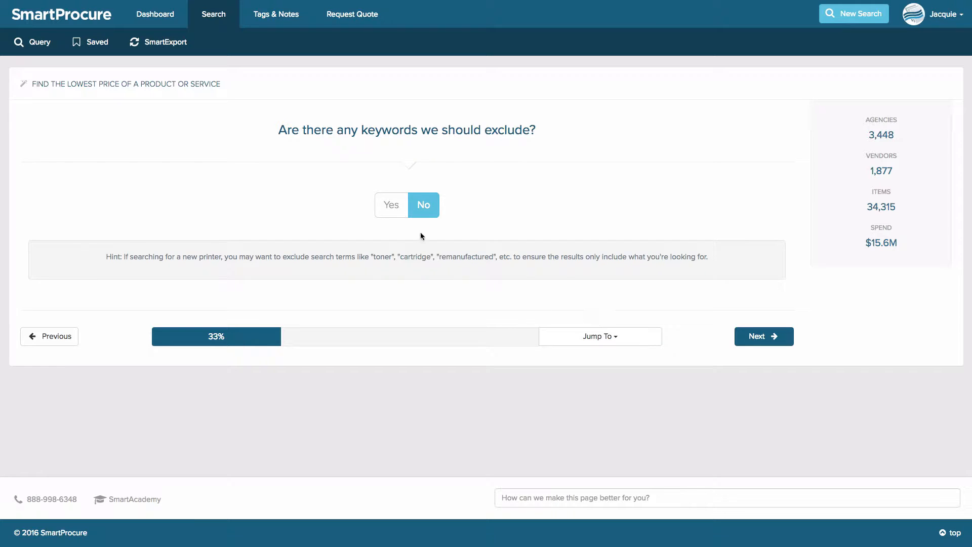
Exclude the keywords ink, toner, cartridge and maintenance from the search.
click(399, 211)
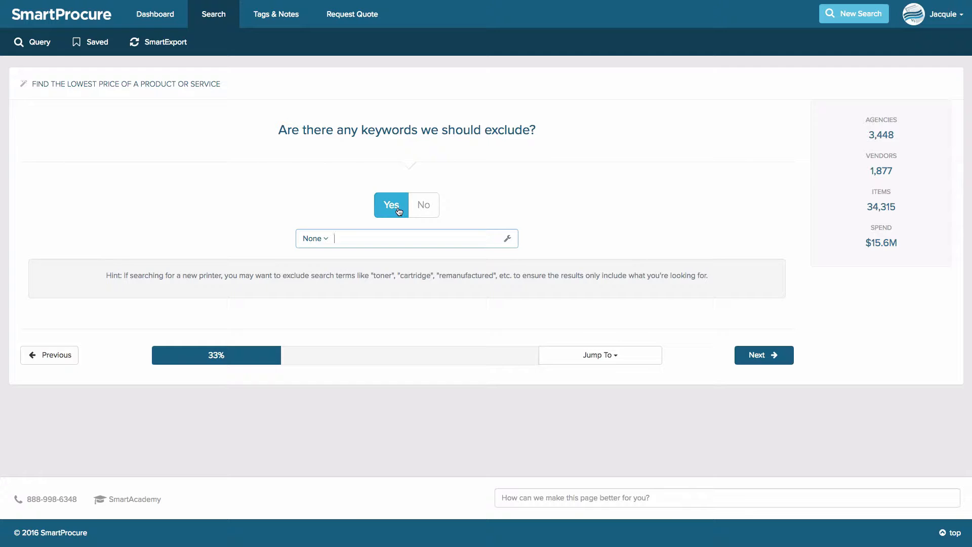
text(ink)
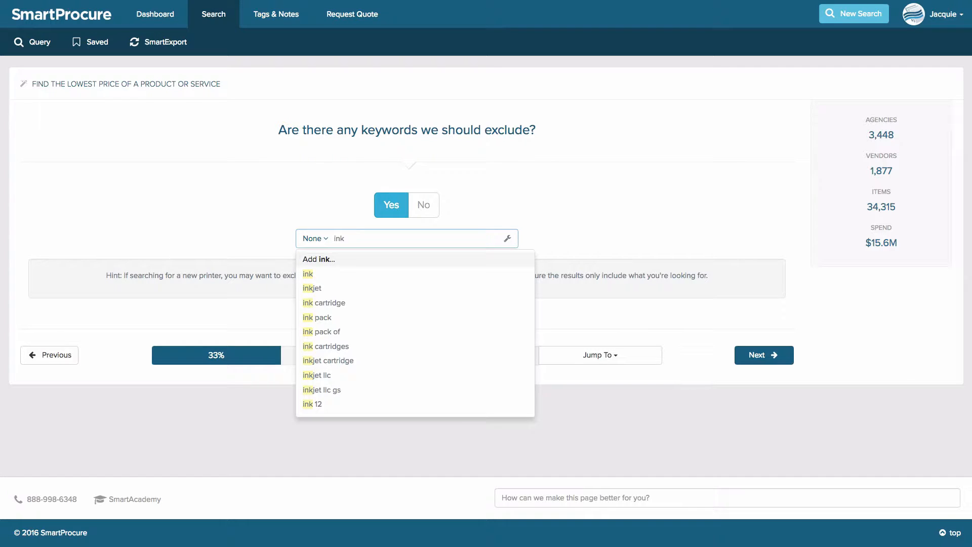
key(Return)
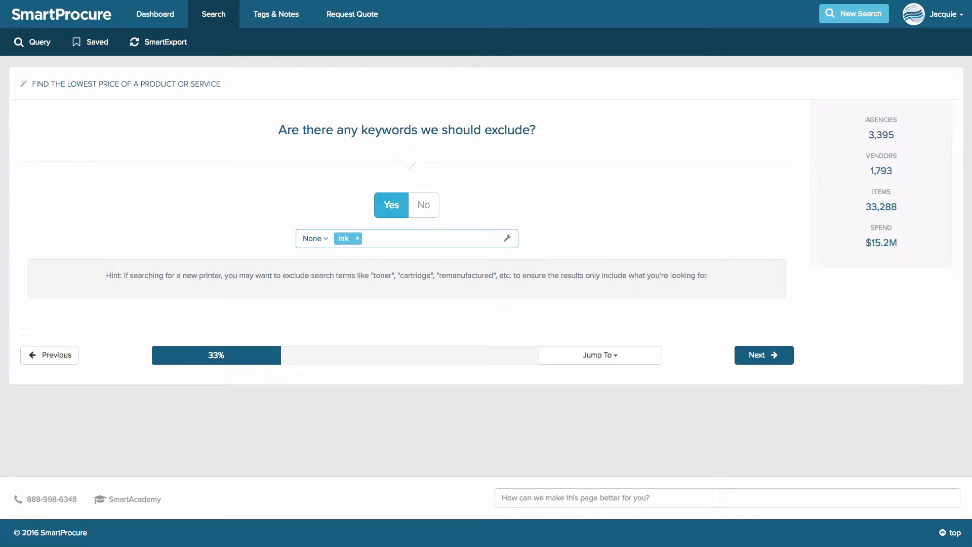
text(tor)
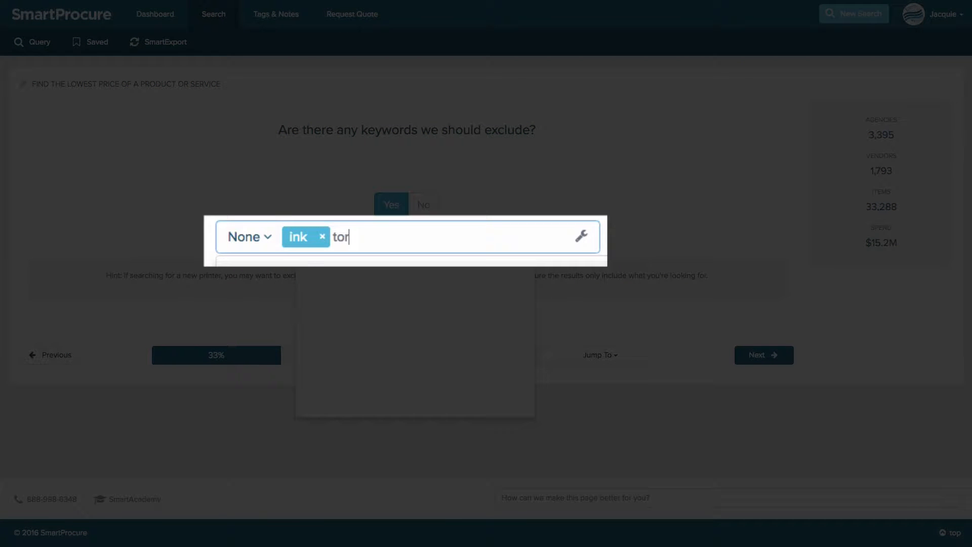
key(BackSpace)
text(ner)
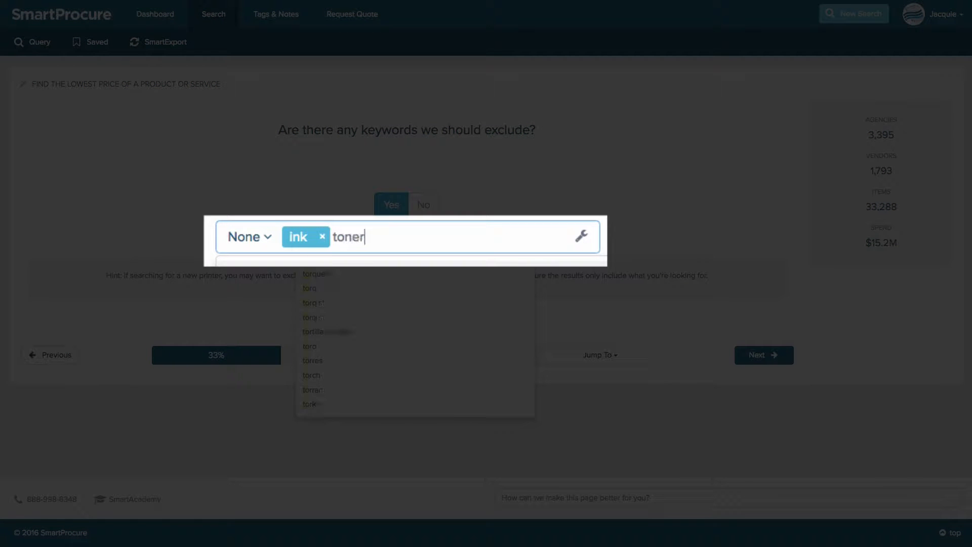
key(Return)
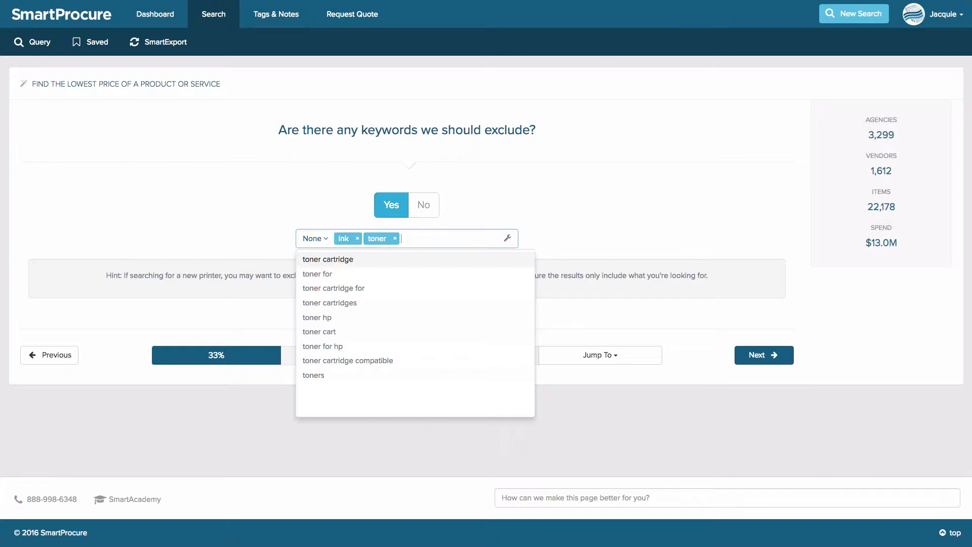
text(cart)
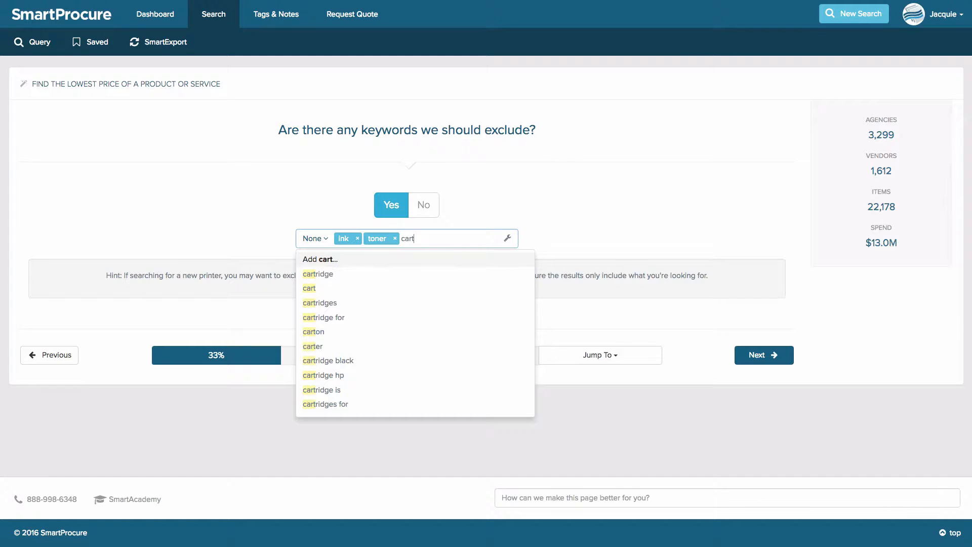
text(ridge)
key(Return)
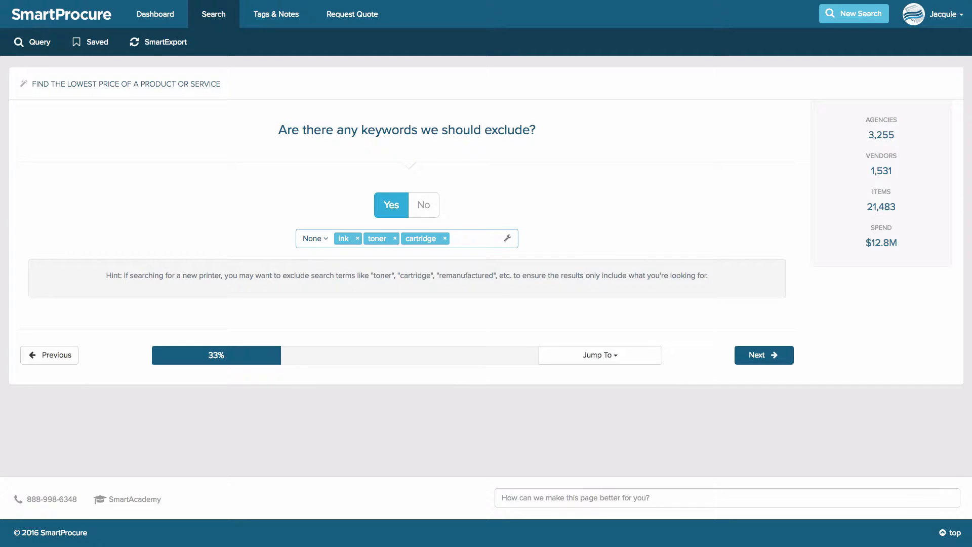
text(maintenance)
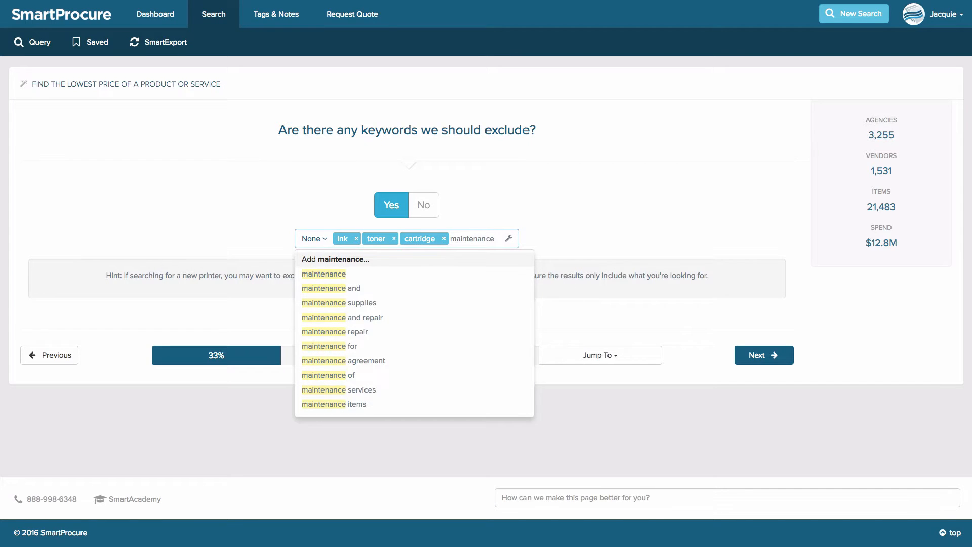
key(Return)
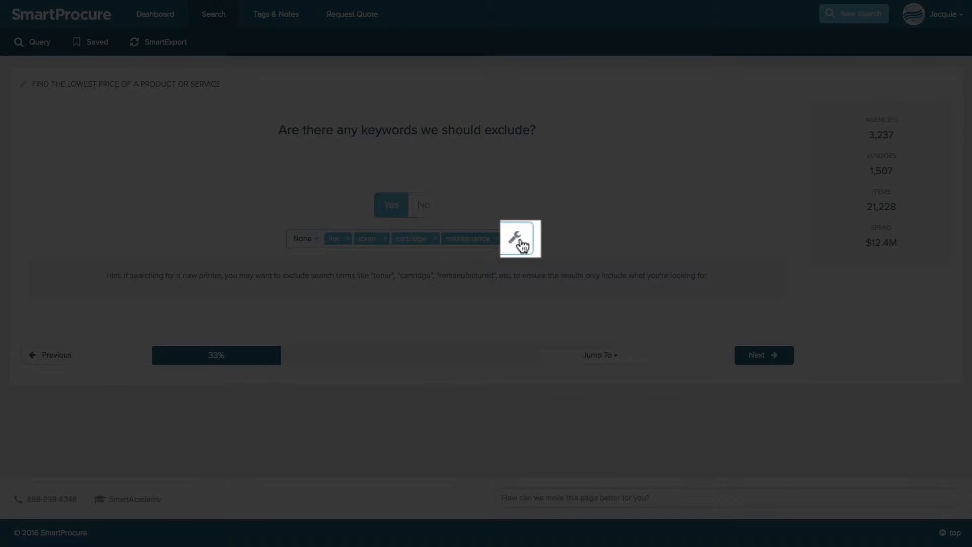
Add repair to the excluded keywords from the suggested synonyms for maintenance, and continue to the price range question.
click(520, 241)
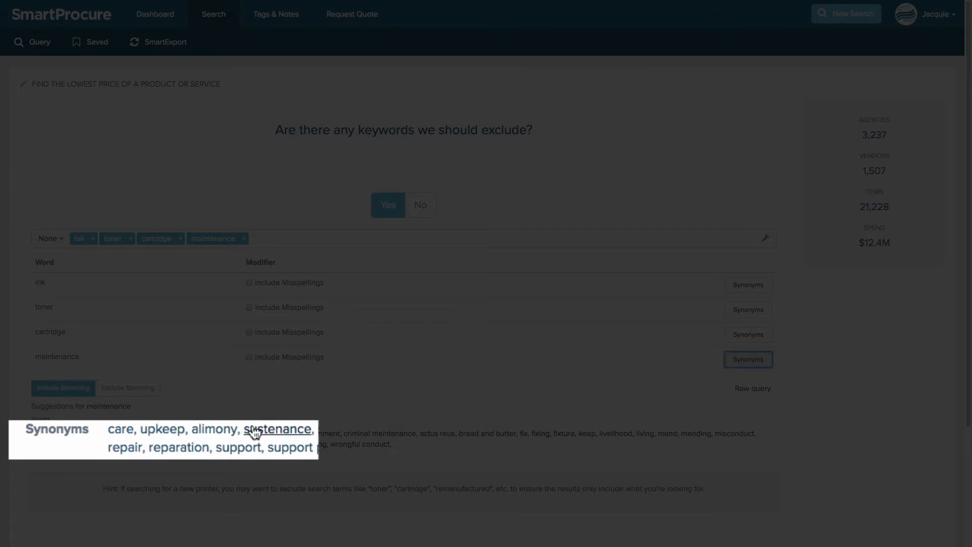
click(141, 444)
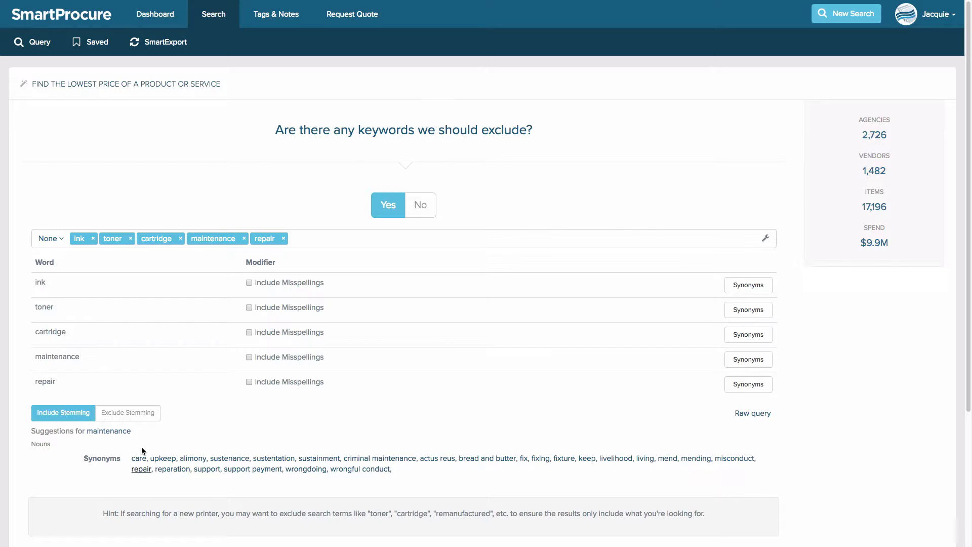
click(765, 239)
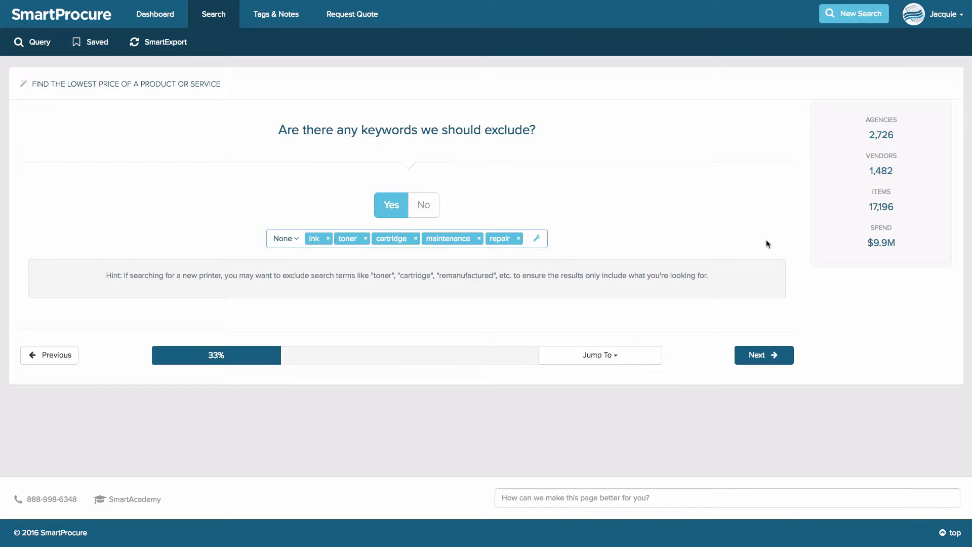
click(761, 355)
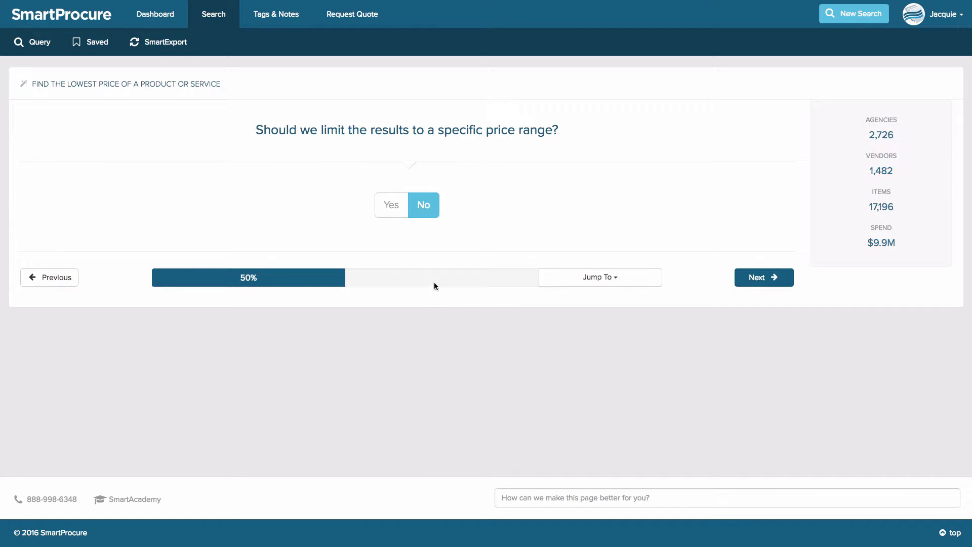
Limit the results to prices from 300 with no upper bound, and leave the vendor and agency limits off.
click(397, 213)
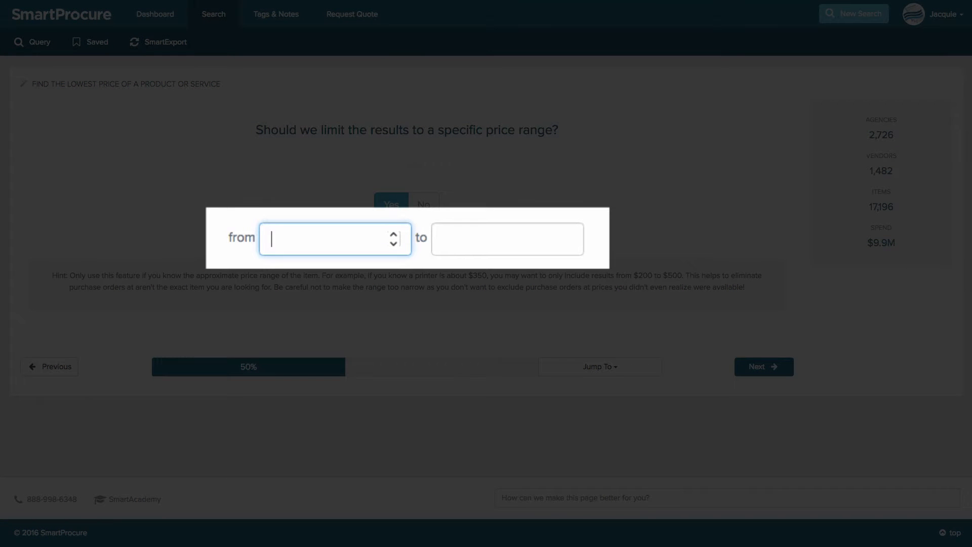
text(300)
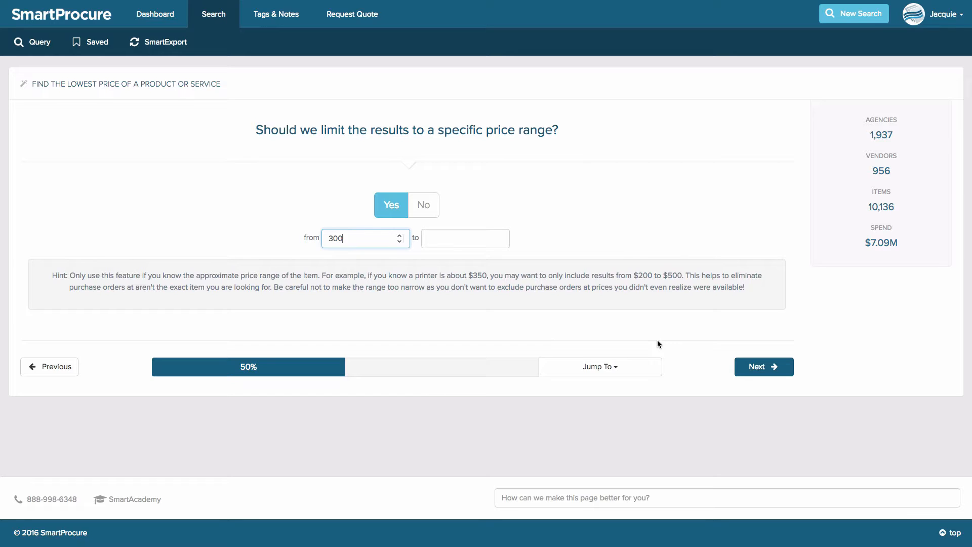
click(759, 367)
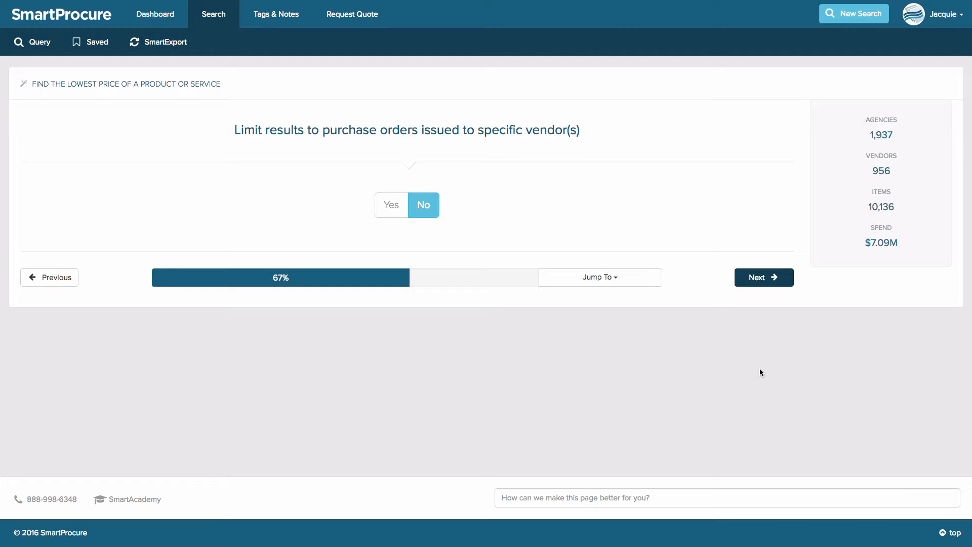
click(759, 279)
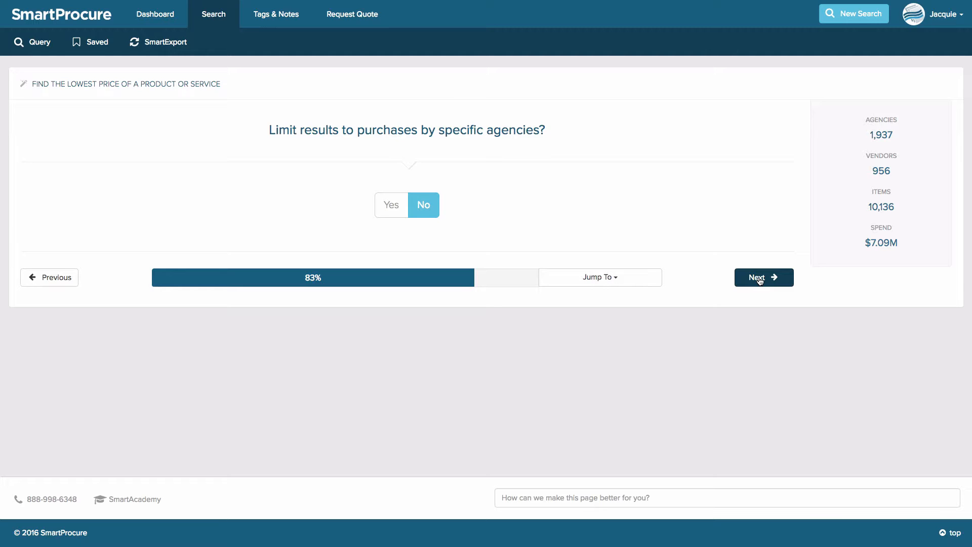
click(759, 279)
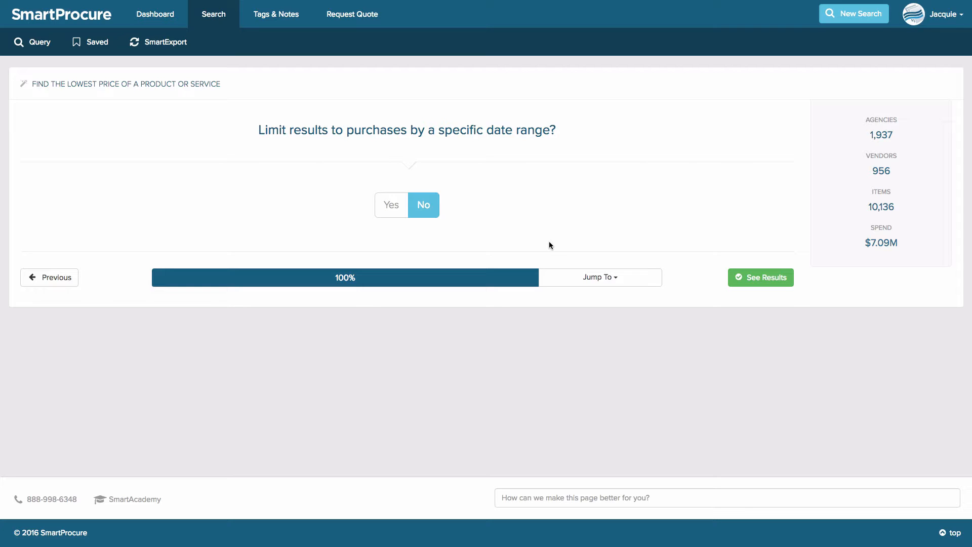
Limit the results to purchases in a custom date range from 01/01/14 with no end date, and show the search results.
click(396, 211)
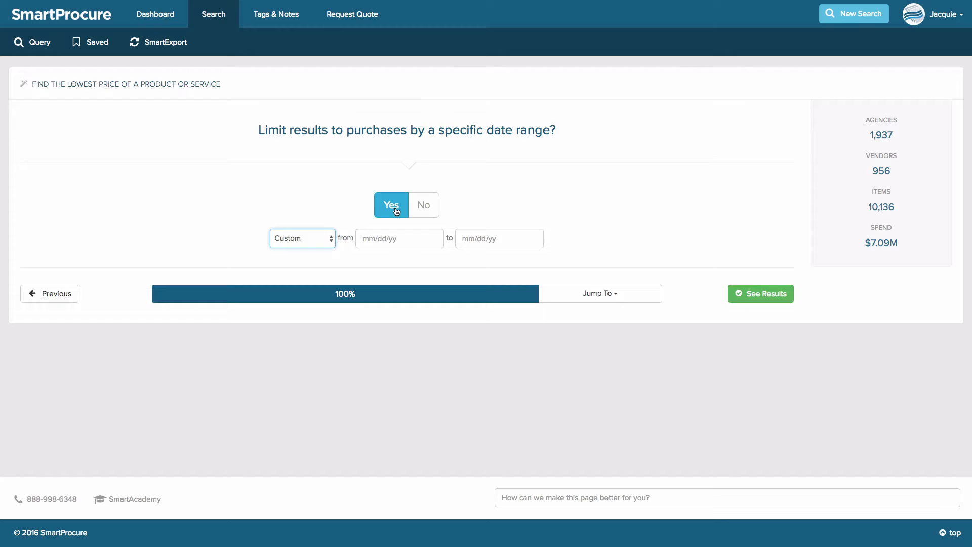
click(305, 238)
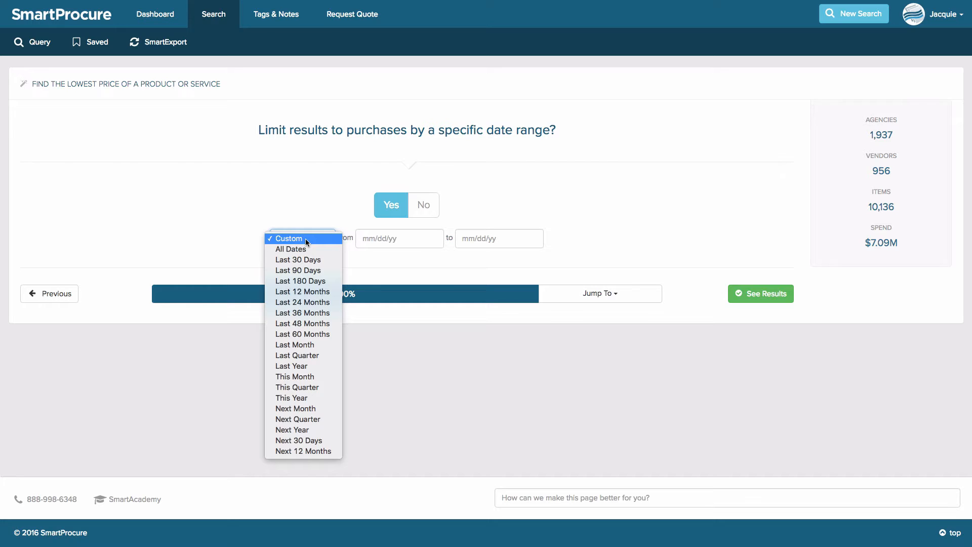
click(305, 238)
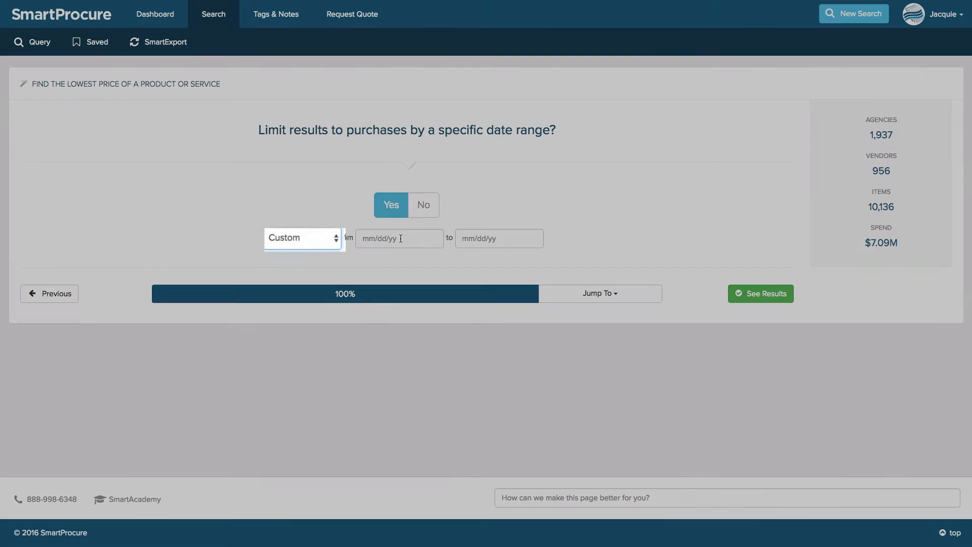
click(400, 238)
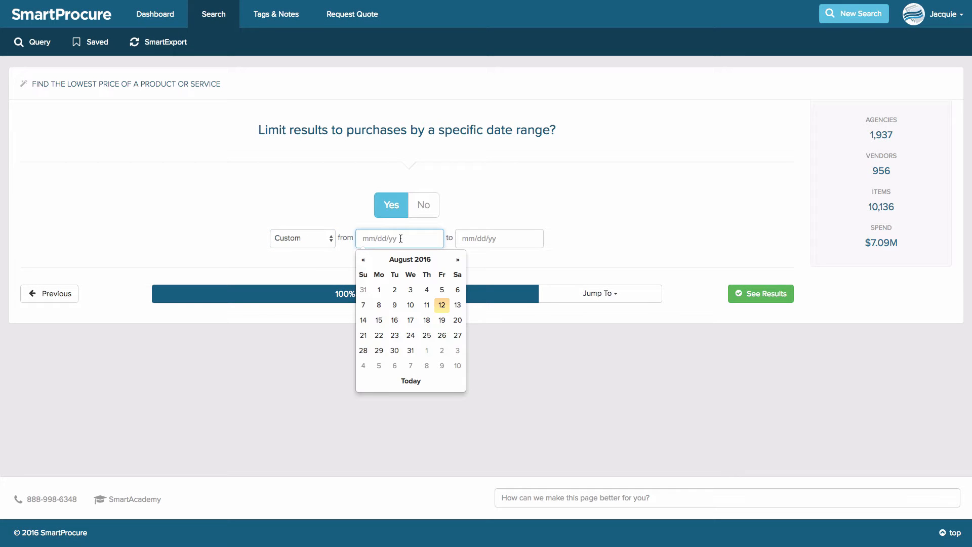
text(01/)
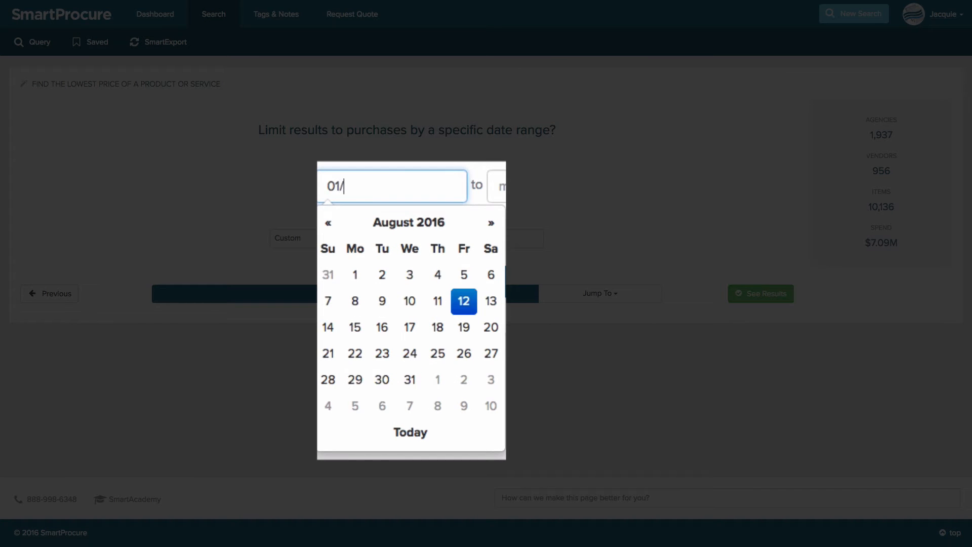
text(01/14)
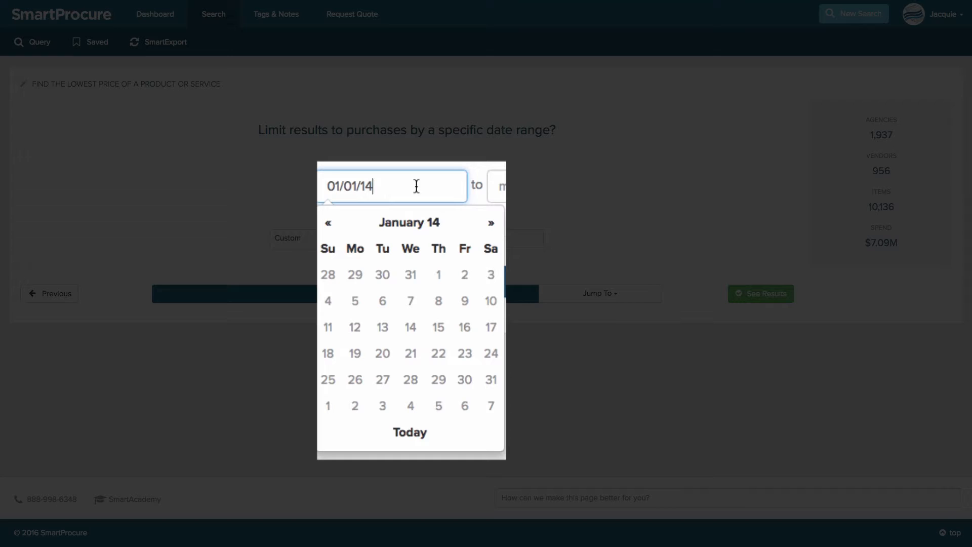
click(495, 214)
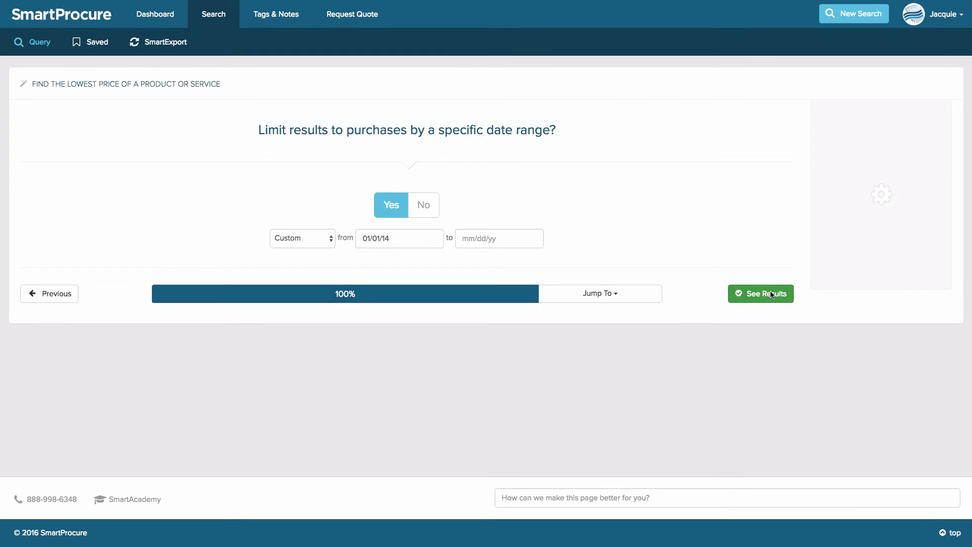
click(774, 293)
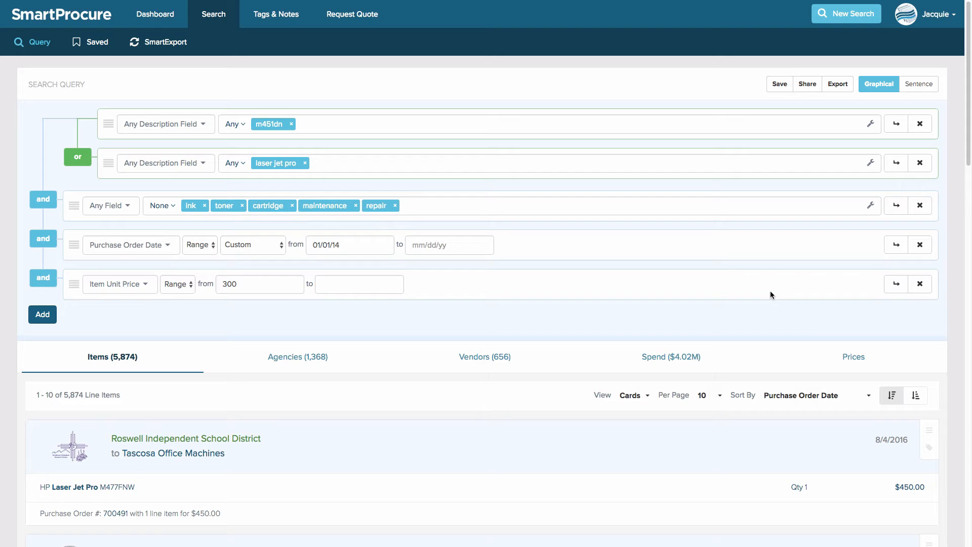
Review the returned line items and remove the laser jet pro description condition from the search query.
scroll(771, 295, down, 2)
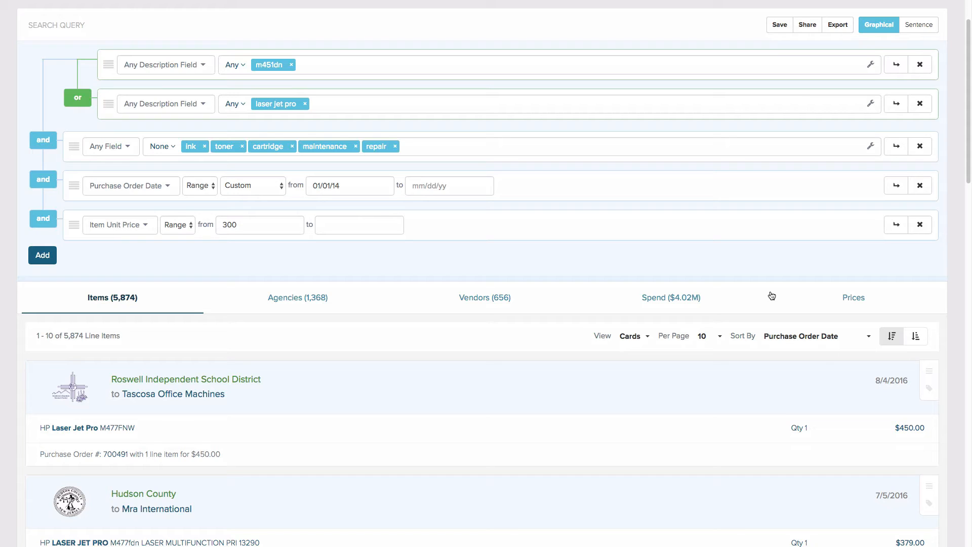
scroll(772, 296, down, 1)
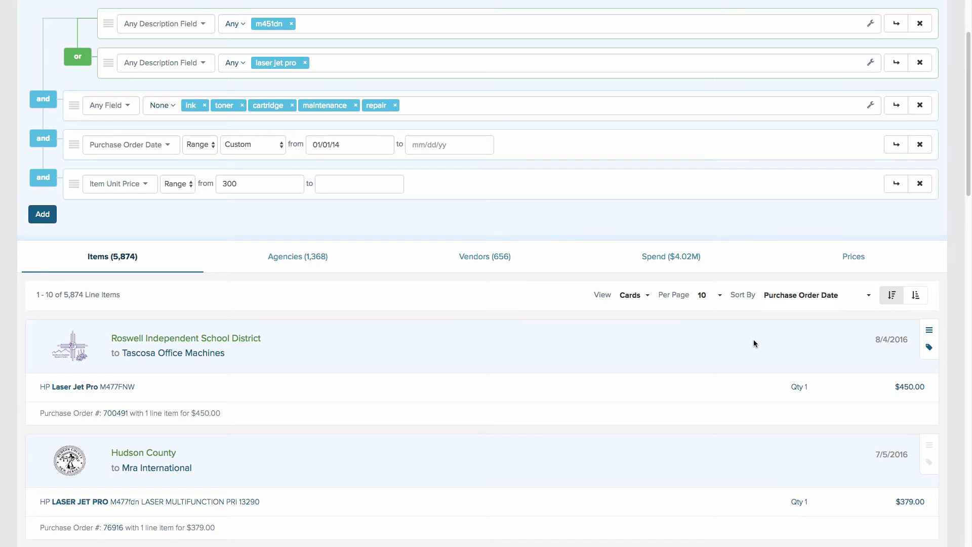
scroll(754, 340, down, 1)
scroll(754, 339, up, 1)
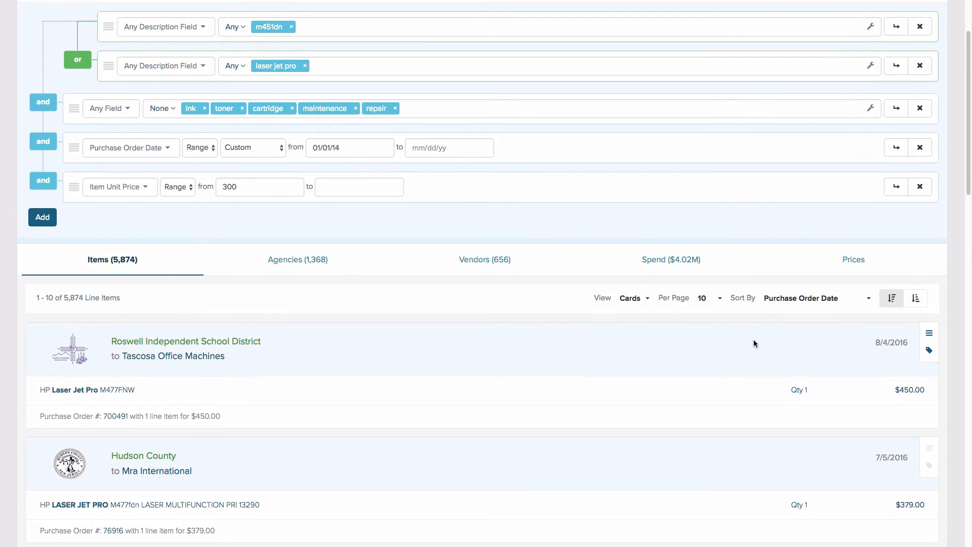
scroll(753, 340, up, 4)
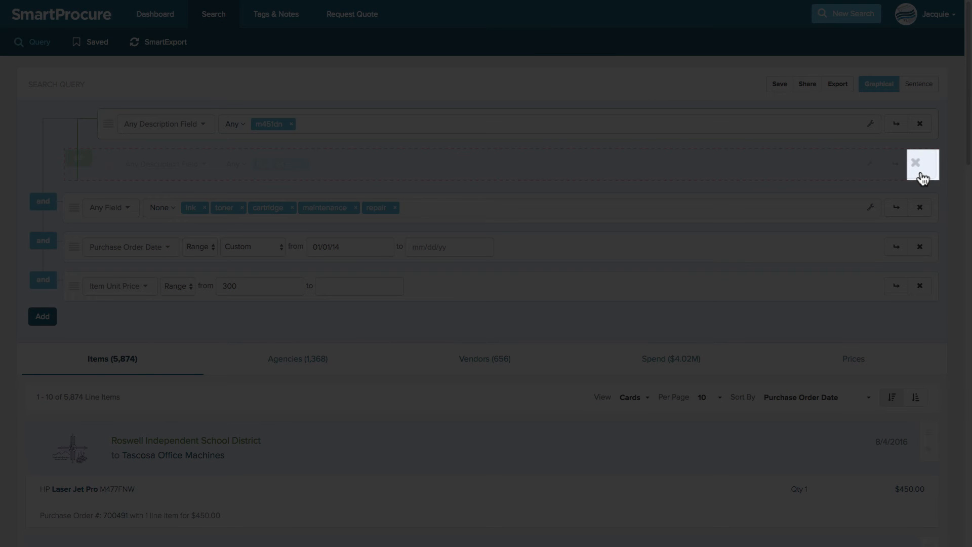
click(920, 174)
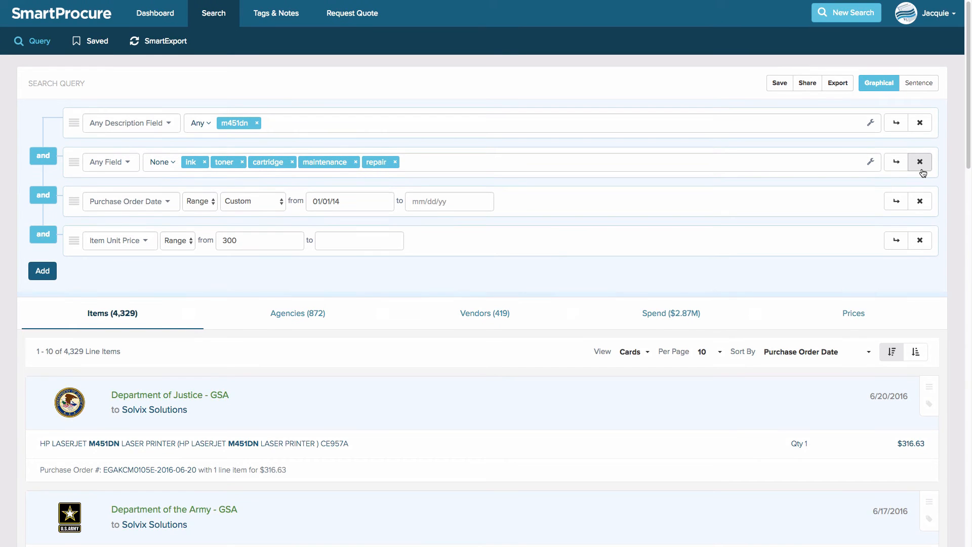
Examine the m451dn line items, checking the item descriptions, agencies, vendors and unit prices against the query conditions.
scroll(923, 173, down, 2)
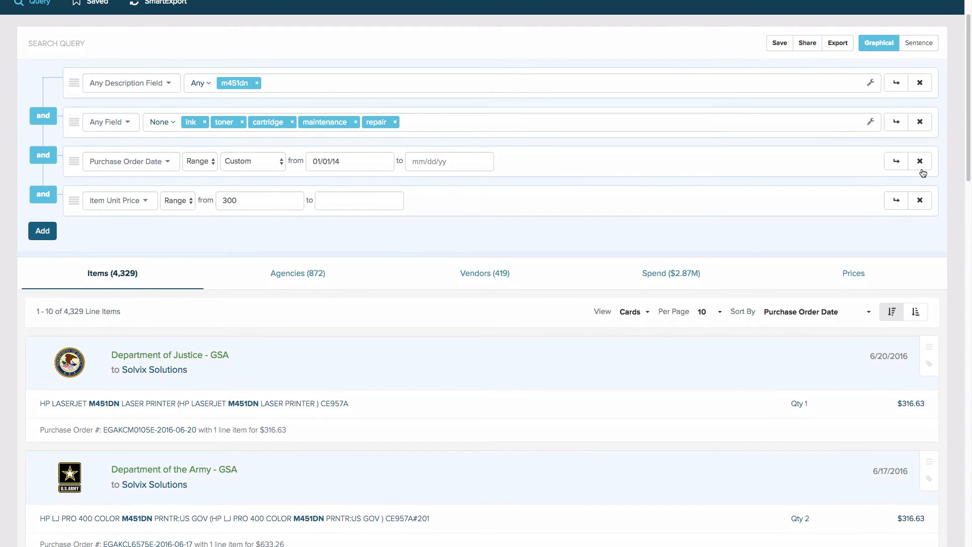
scroll(923, 172, down, 3)
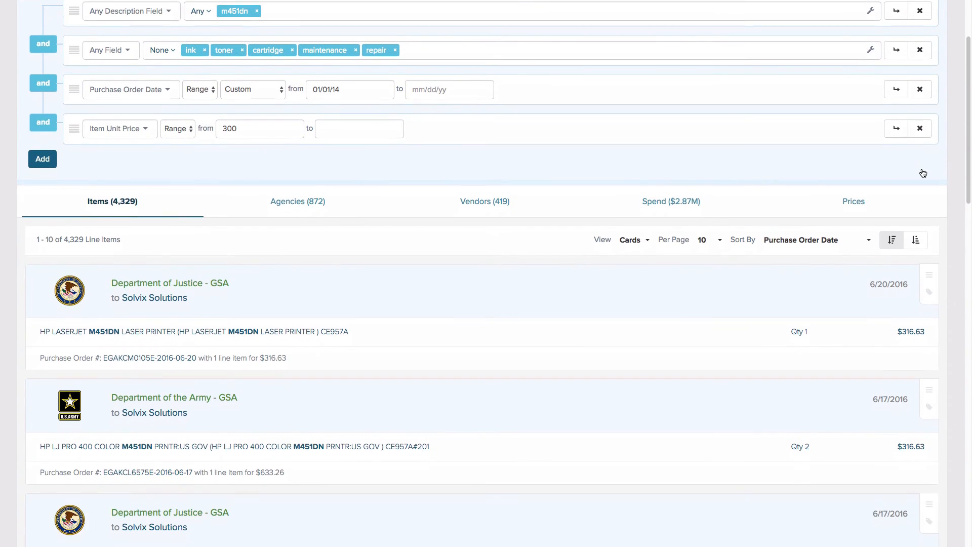
scroll(923, 173, down, 2)
scroll(923, 172, down, 5)
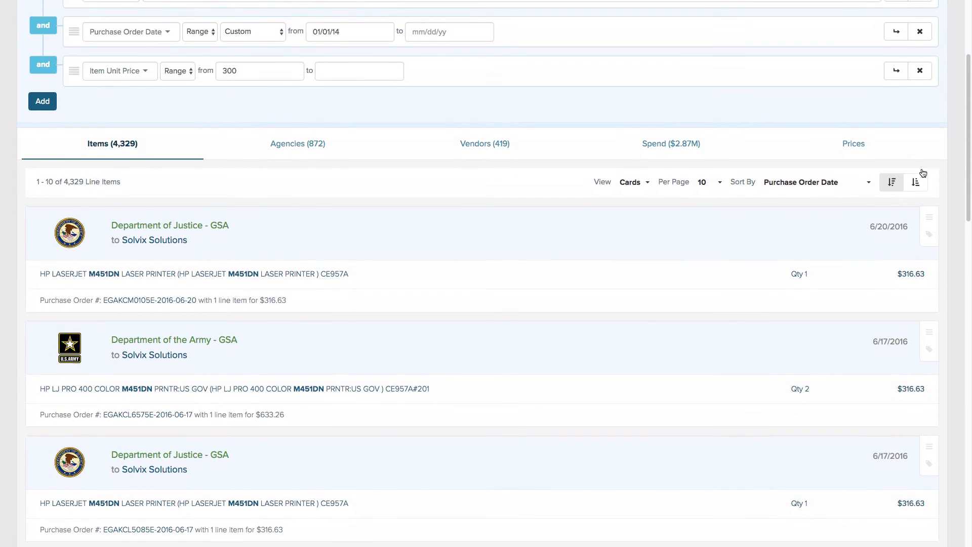
scroll(923, 172, down, 3)
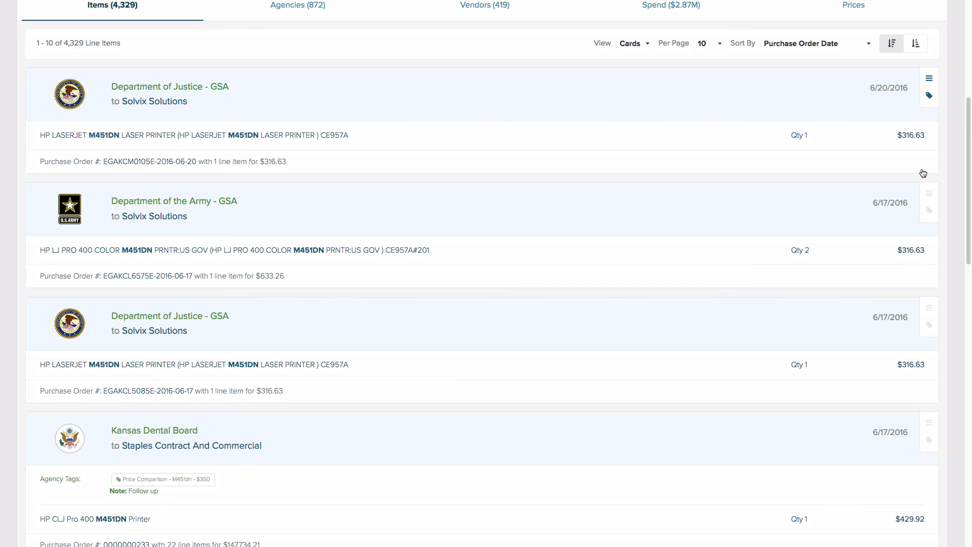
scroll(923, 173, up, 3)
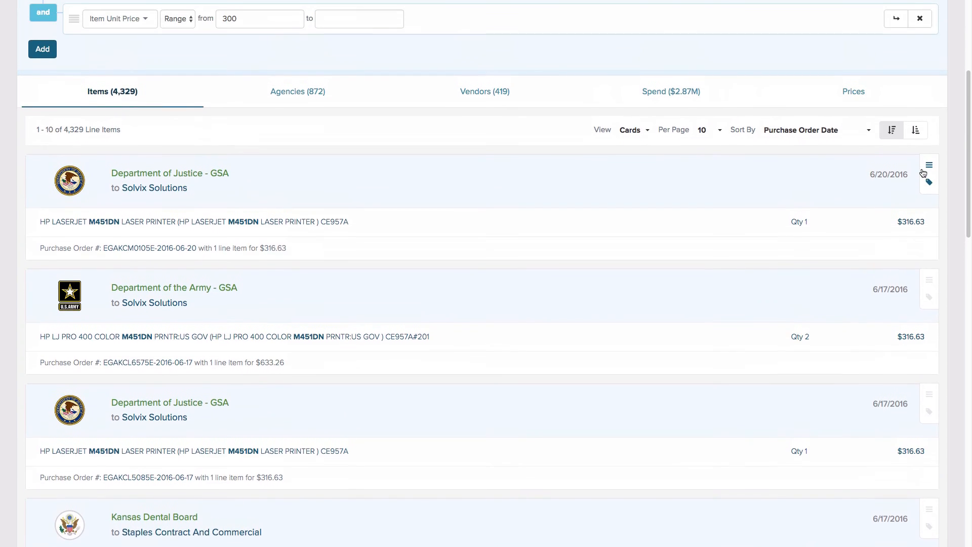
scroll(923, 173, up, 3)
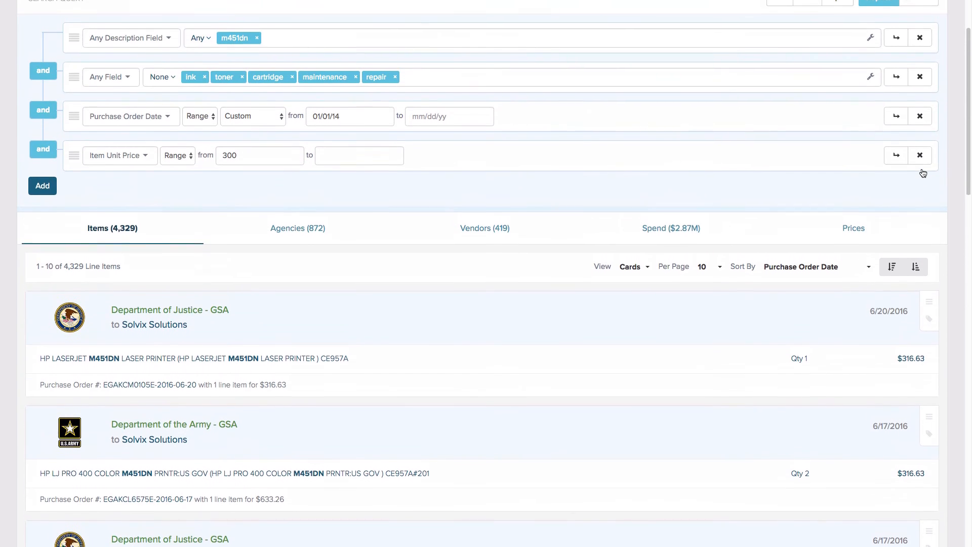
scroll(923, 173, up, 2)
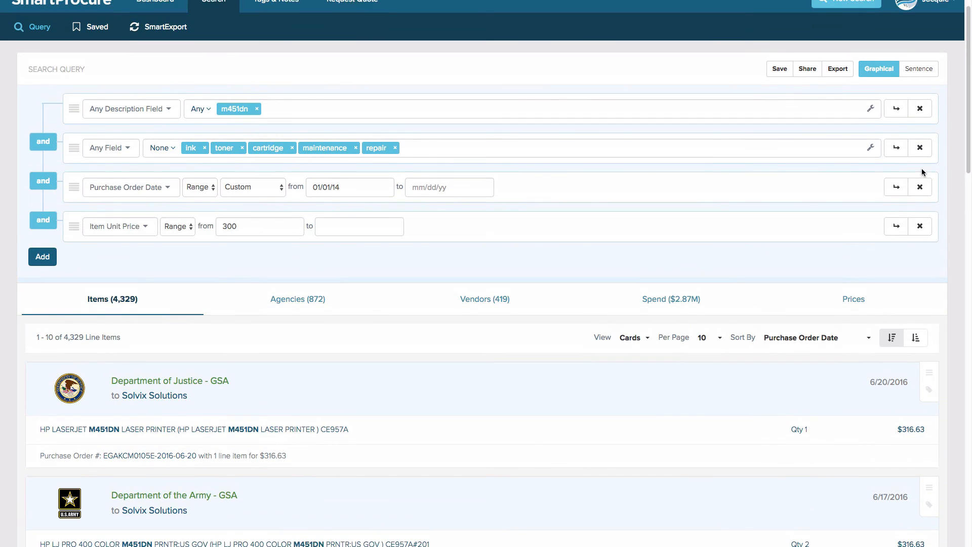